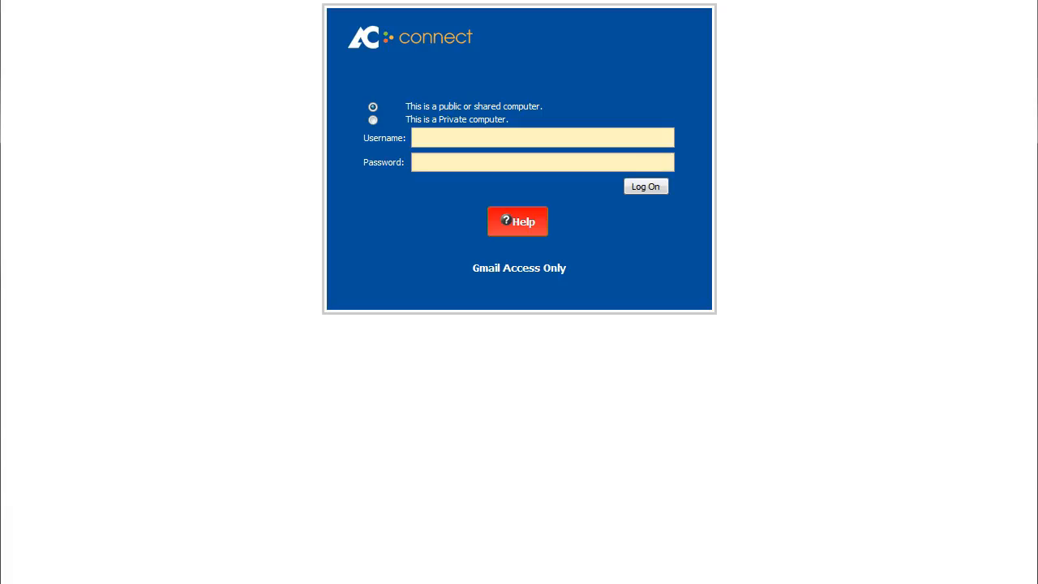
Mark the computer as private and log on to AC Connect with the account username and password
{"action": "left_click", "coordinate": [373, 120]}
{"action": "left_click", "coordinate": [446, 136]}
{"action": "type", "text": "myusername"}
{"action": "left_click", "coordinate": [423, 164]}
{"action": "type", "text": "**********"}
{"action": "key", "text": "Return"}
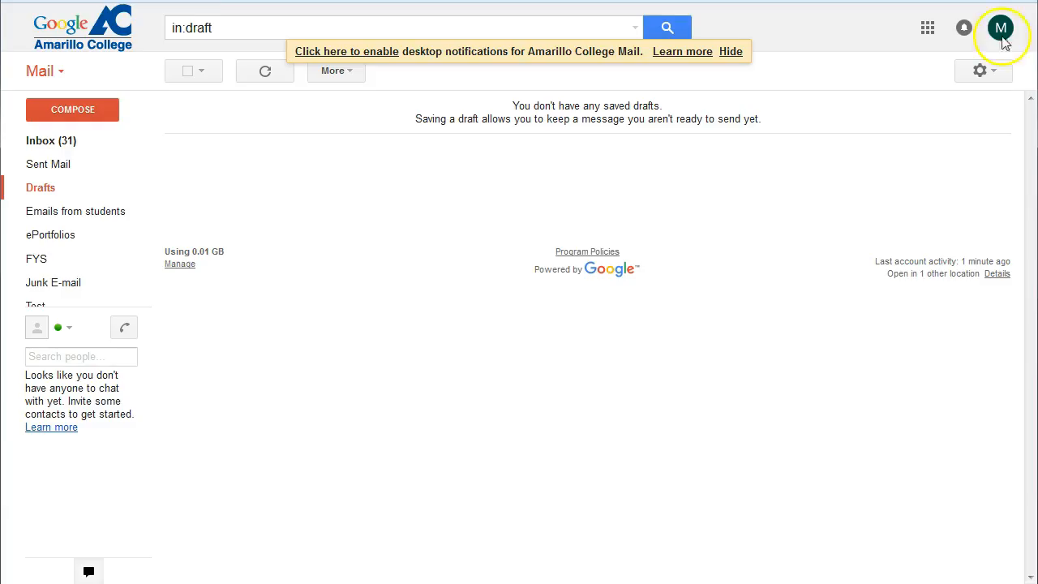
Switch from the mail page to Google Docs and create a new blank document
{"action": "left_click", "coordinate": [928, 29]}
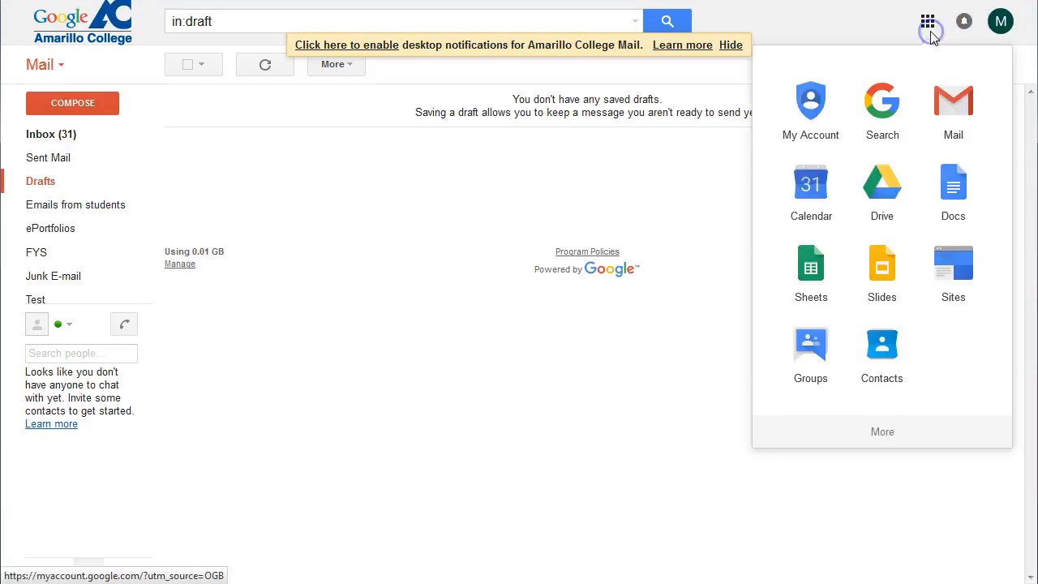
{"action": "left_click", "coordinate": [976, 199]}
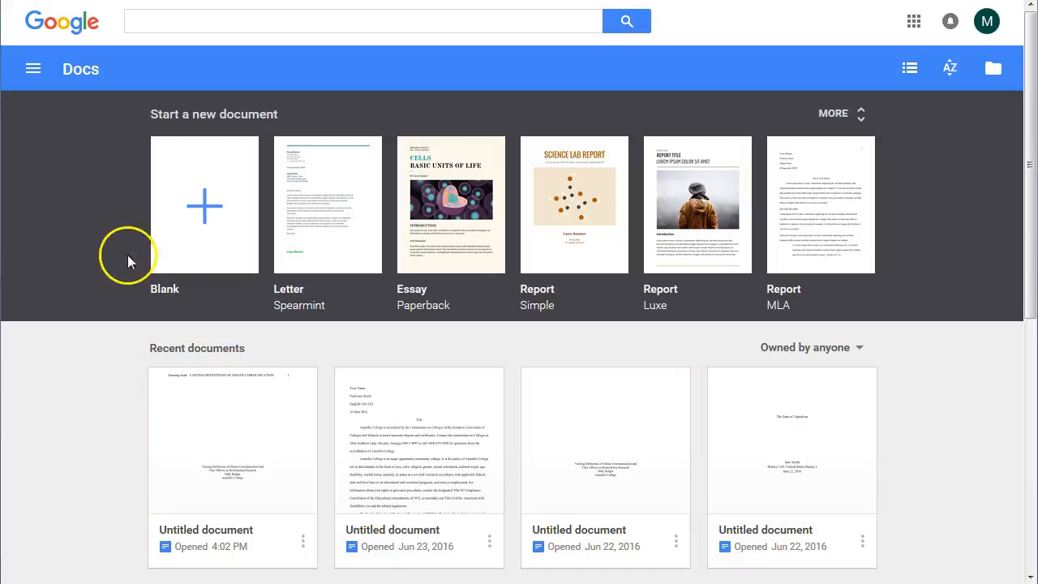
{"action": "left_click", "coordinate": [214, 214]}
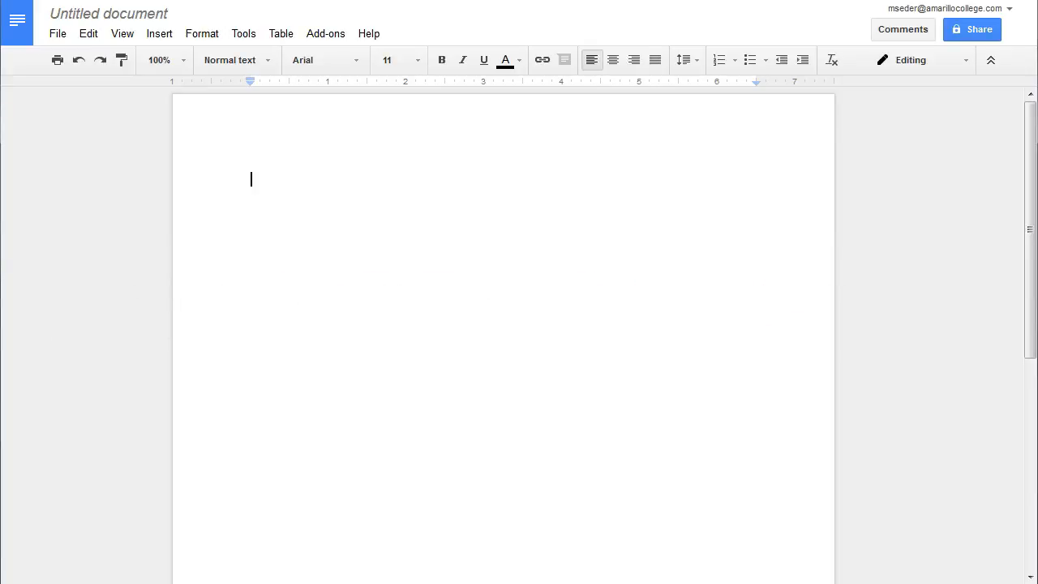
Set the blank document's text to Times New Roman, size 12, with double line spacing
{"action": "left_click", "coordinate": [353, 60]}
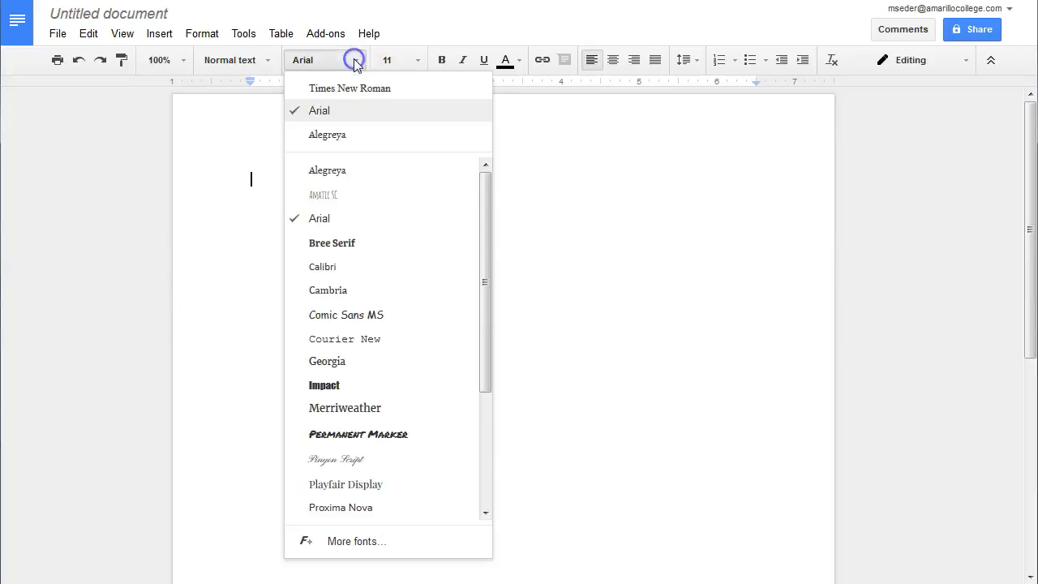
{"action": "left_click", "coordinate": [354, 84]}
{"action": "left_click", "coordinate": [416, 62]}
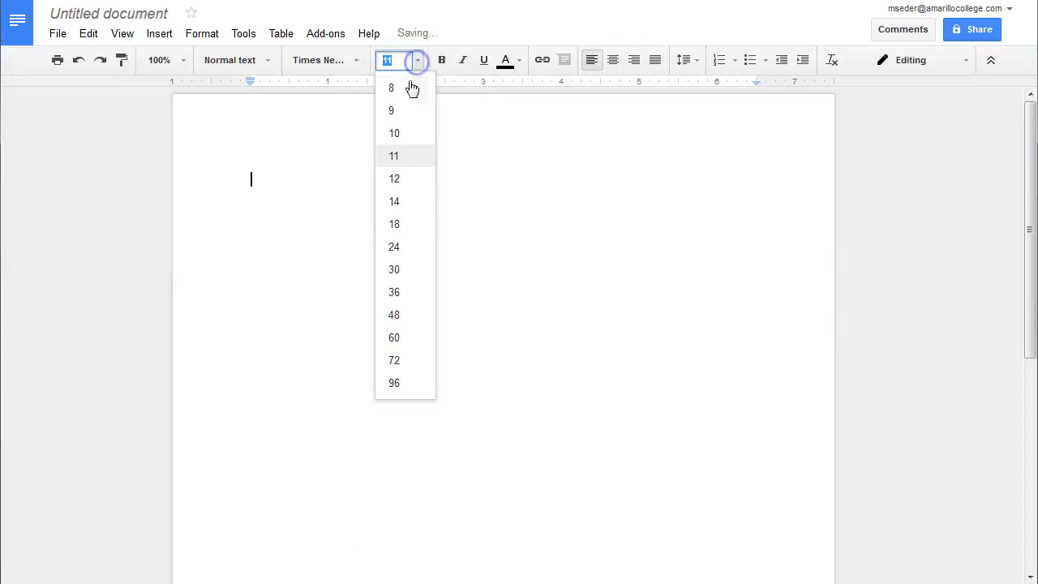
{"action": "left_click", "coordinate": [403, 174]}
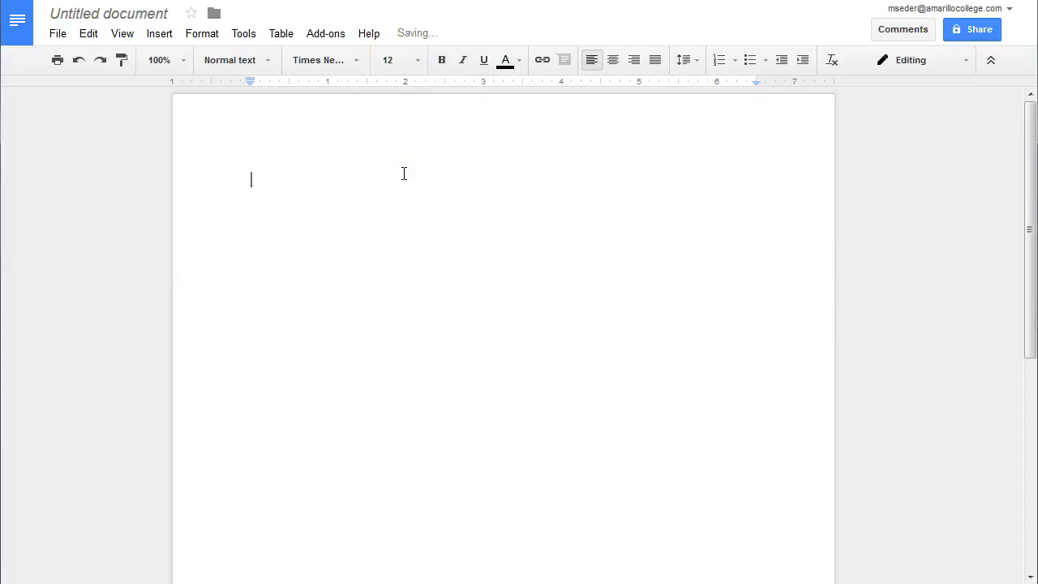
{"action": "left_click", "coordinate": [696, 62]}
{"action": "left_click", "coordinate": [716, 156]}
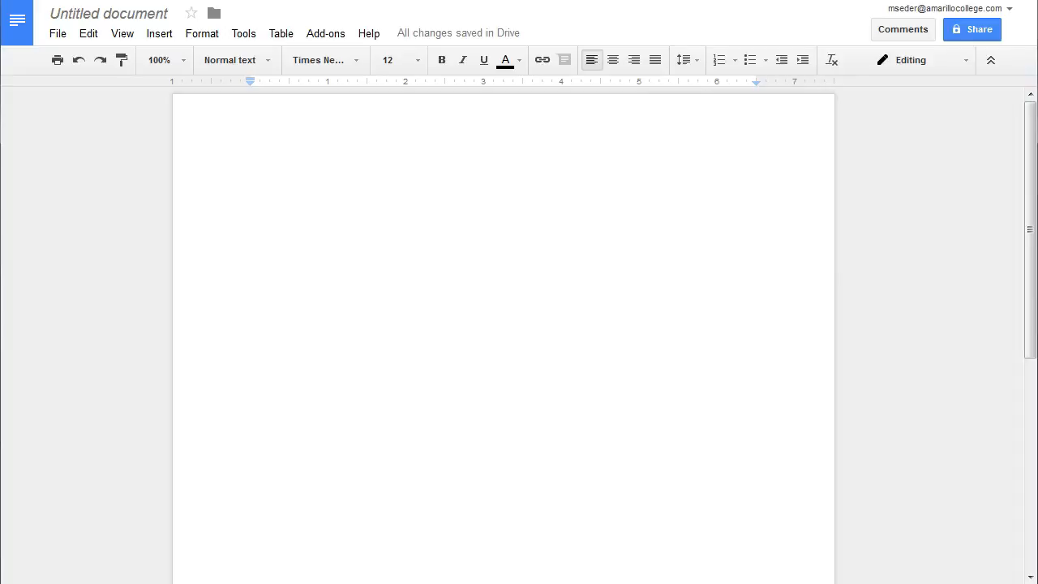
Set the top, bottom, left and right page margins to .75 inches
{"action": "left_click", "coordinate": [59, 36]}
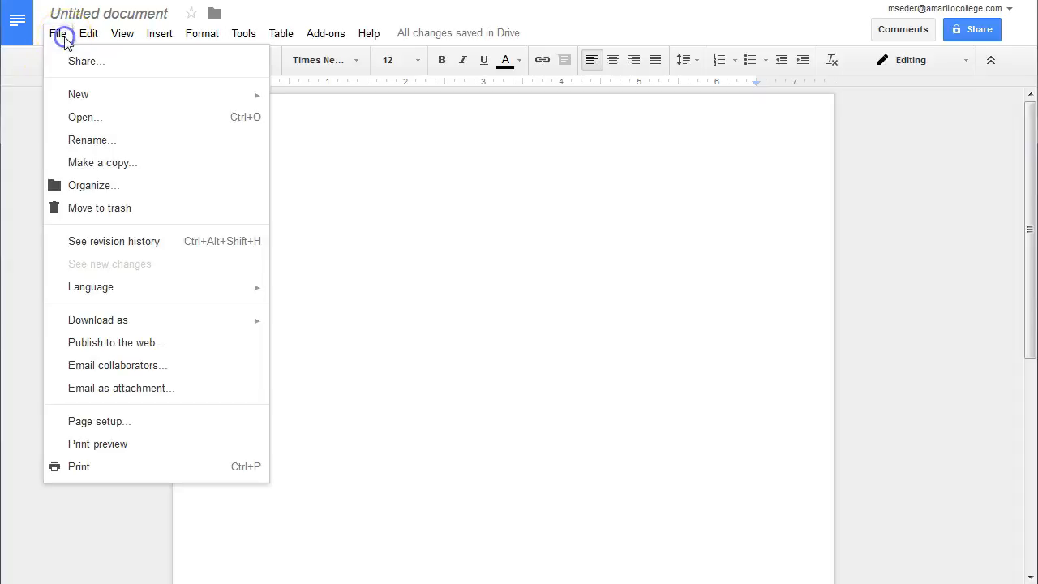
{"action": "left_click", "coordinate": [154, 426]}
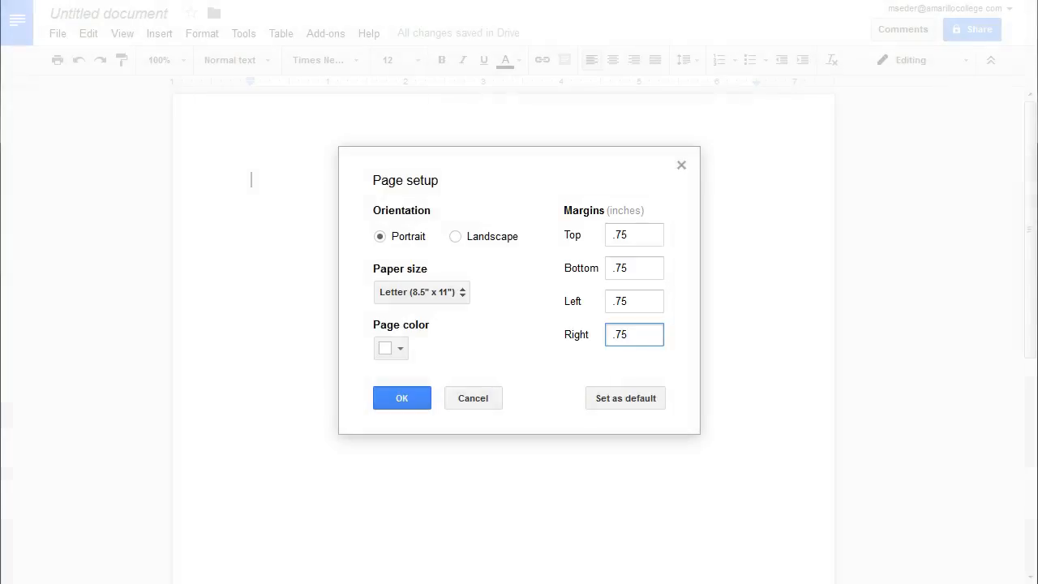
{"action": "left_click", "coordinate": [406, 396]}
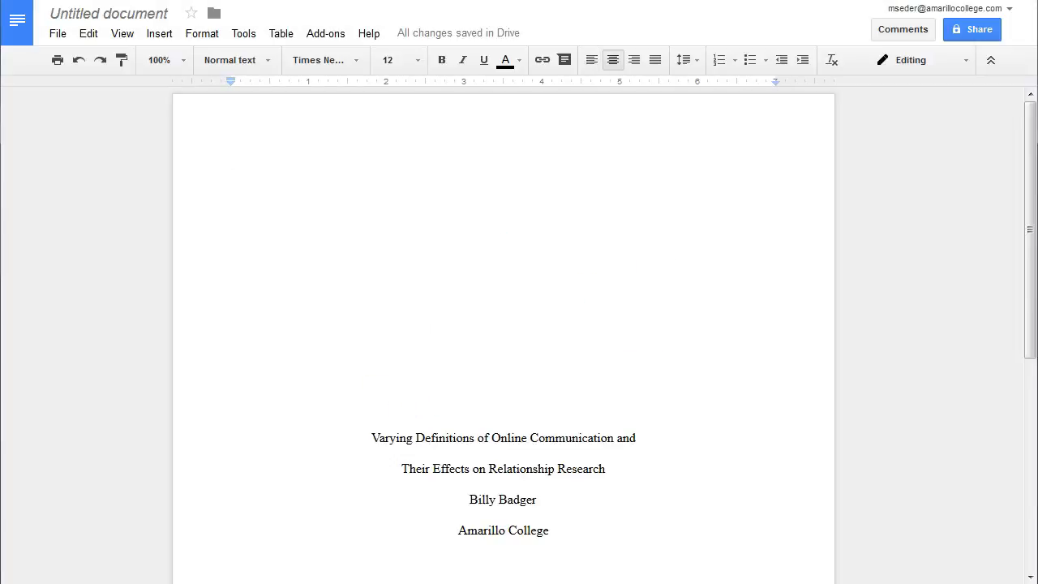
Enable a different first page header and enter "Running head: VARYING DEFINITIONS OF ONLINE COMMUNICATION" in it
{"action": "left_click", "coordinate": [543, 555]}
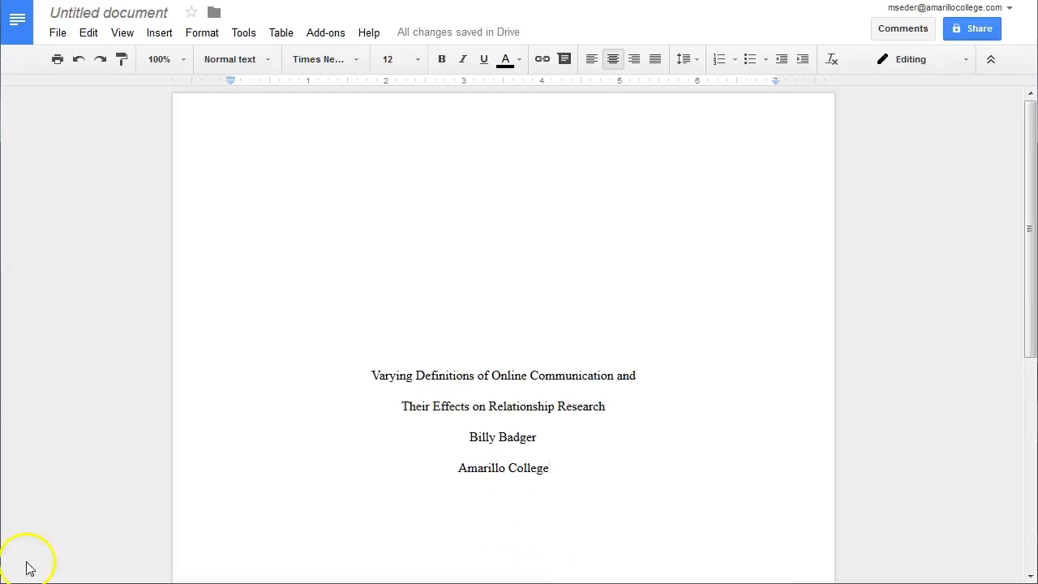
{"action": "left_click", "coordinate": [253, 117]}
{"action": "left_click", "coordinate": [253, 117]}
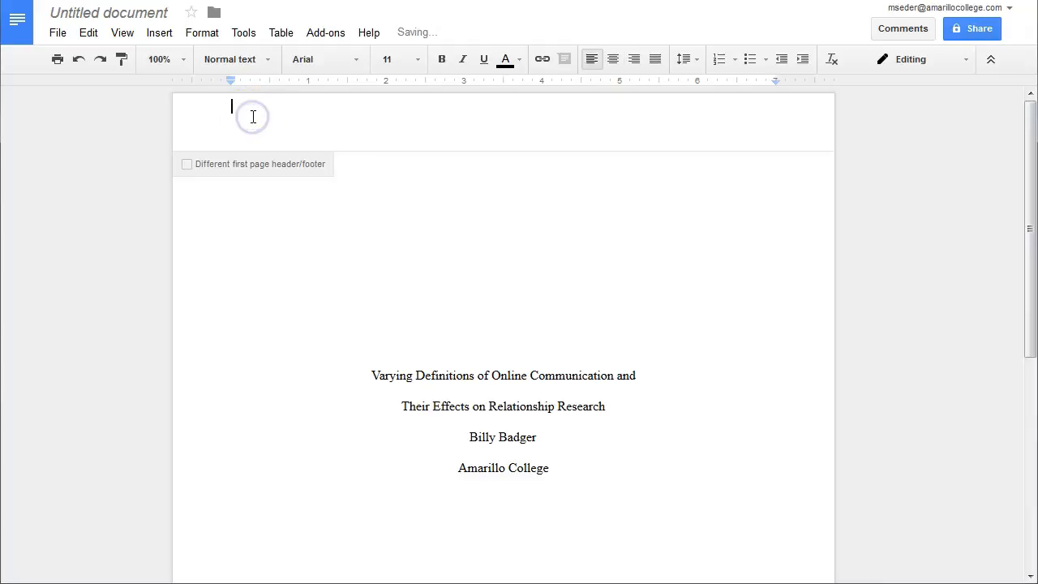
{"action": "left_click", "coordinate": [185, 171]}
{"action": "type", "text": "Running head:"}
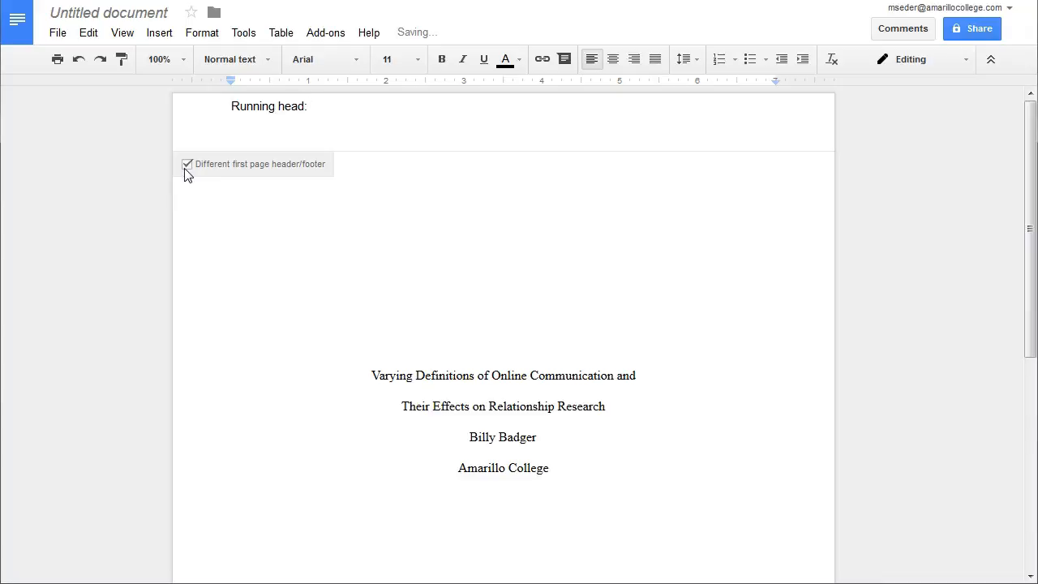
{"action": "type", "text": "VARYING DEFINITIONS OF ONLINE COMMUNICATION"}
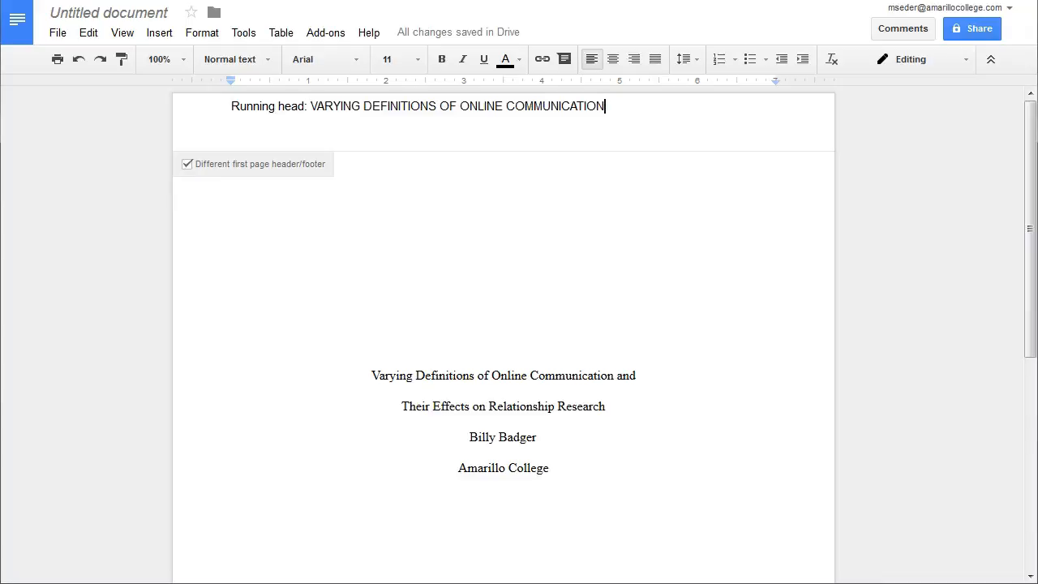
Insert a page number in the title page header, spaced three tabs after the running head text
{"action": "key", "text": "Tab"}
{"action": "key", "text": "Tab"}
{"action": "key", "text": "Tab"}
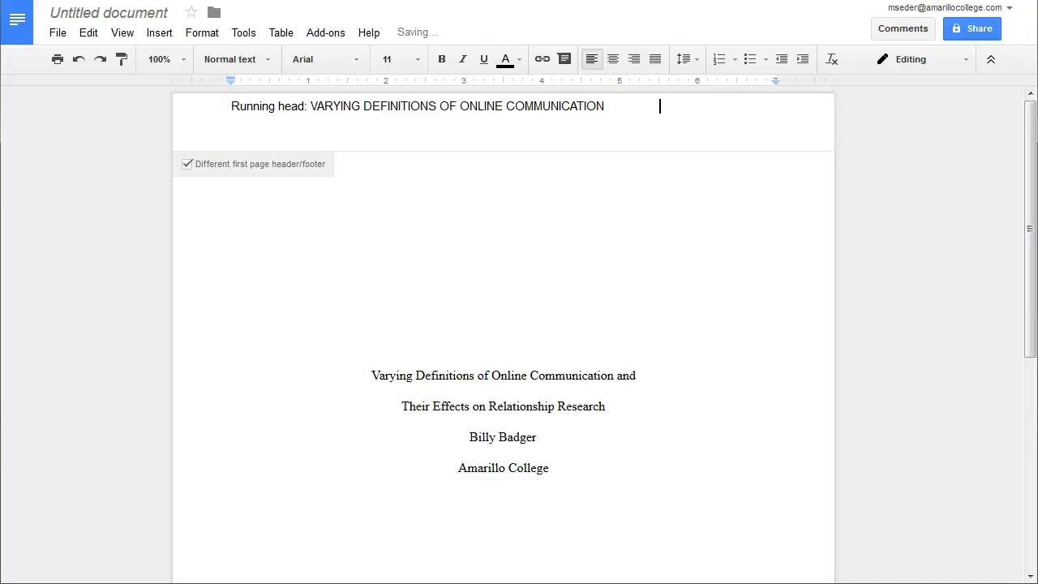
{"action": "left_click", "coordinate": [156, 32]}
{"action": "mouse_move", "coordinate": [224, 325]}
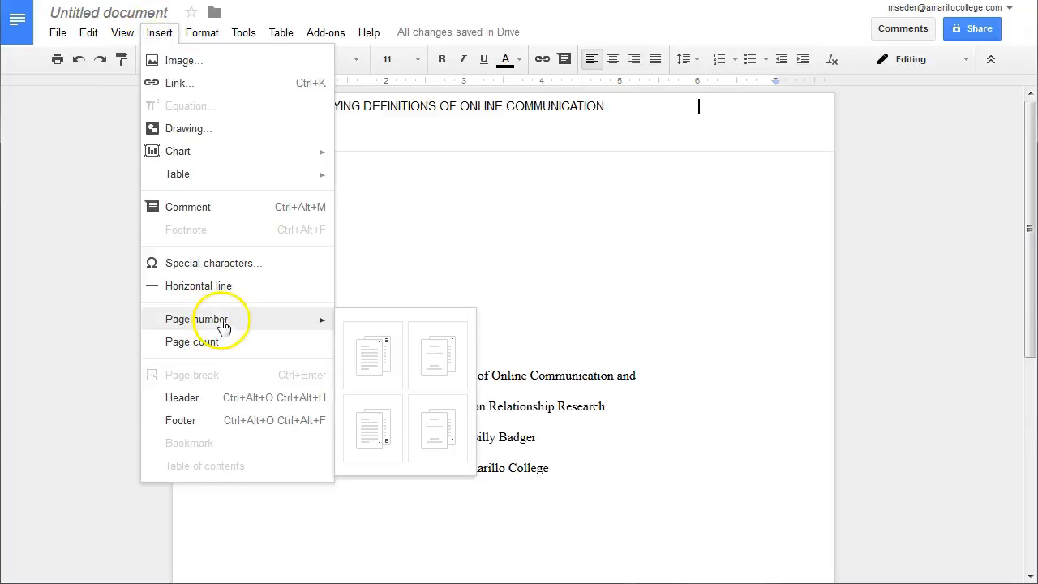
{"action": "left_click", "coordinate": [366, 383]}
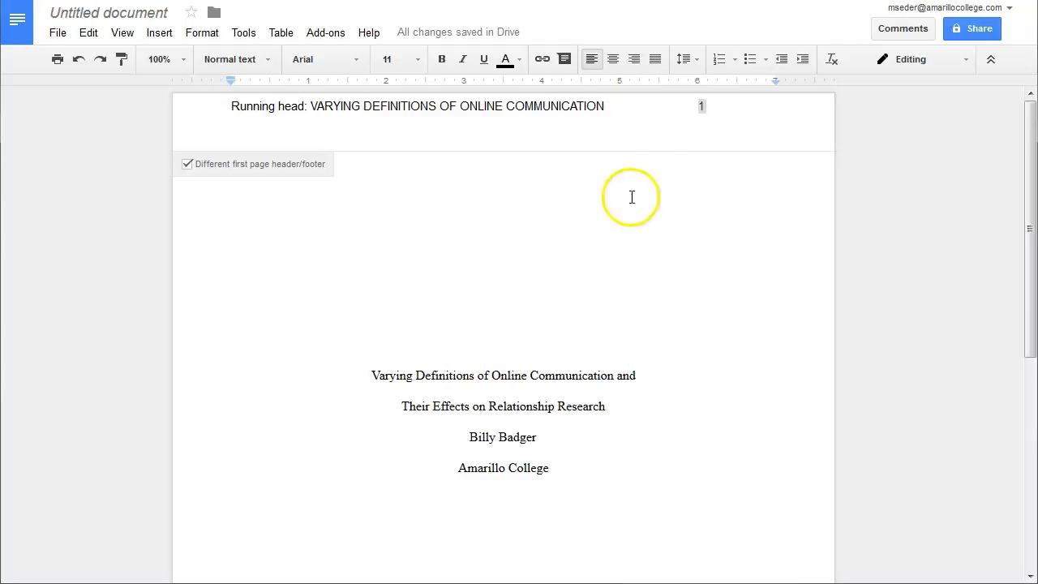
Set the header's line spacing to Single and add a blank line above the running head
{"action": "left_click", "coordinate": [685, 61]}
{"action": "left_click", "coordinate": [709, 86]}
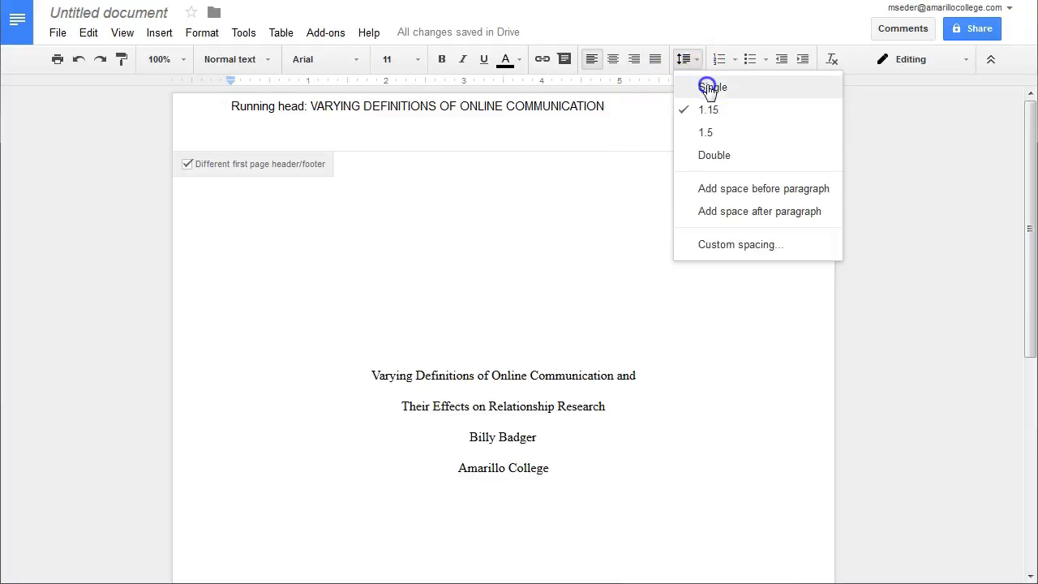
{"action": "left_click", "coordinate": [229, 106]}
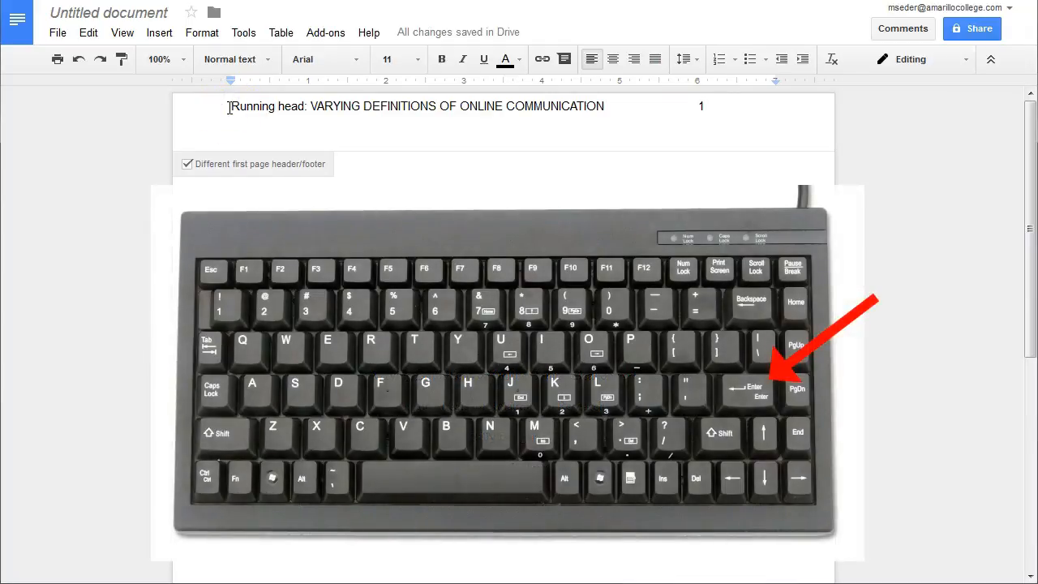
{"action": "key", "text": "Return"}
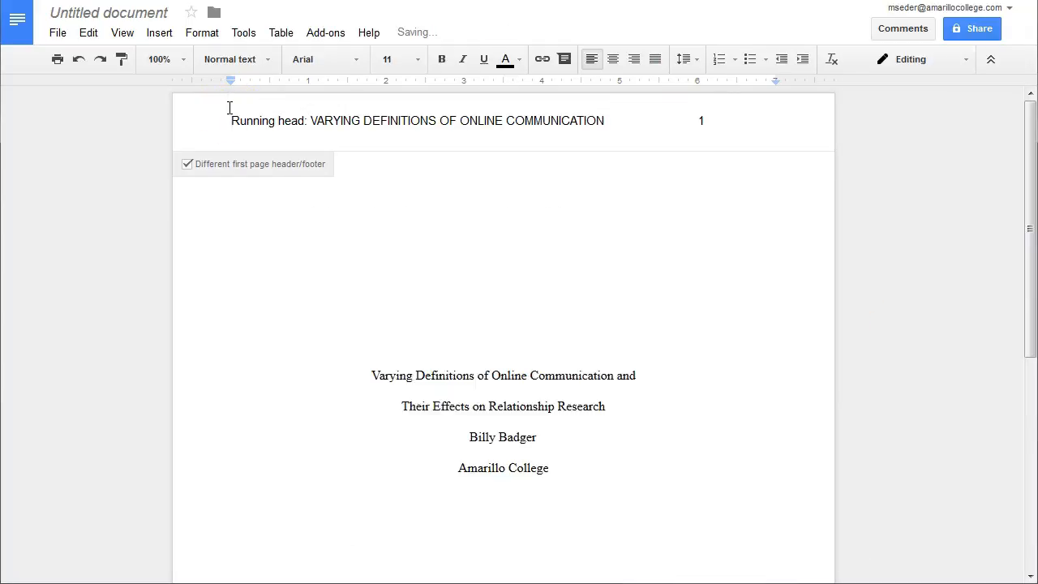
Format the whole running head line, including the page number, in Times New Roman size 12 and return to the body
{"action": "left_click_drag", "start_coordinate": [226, 121], "coordinate": [709, 119]}
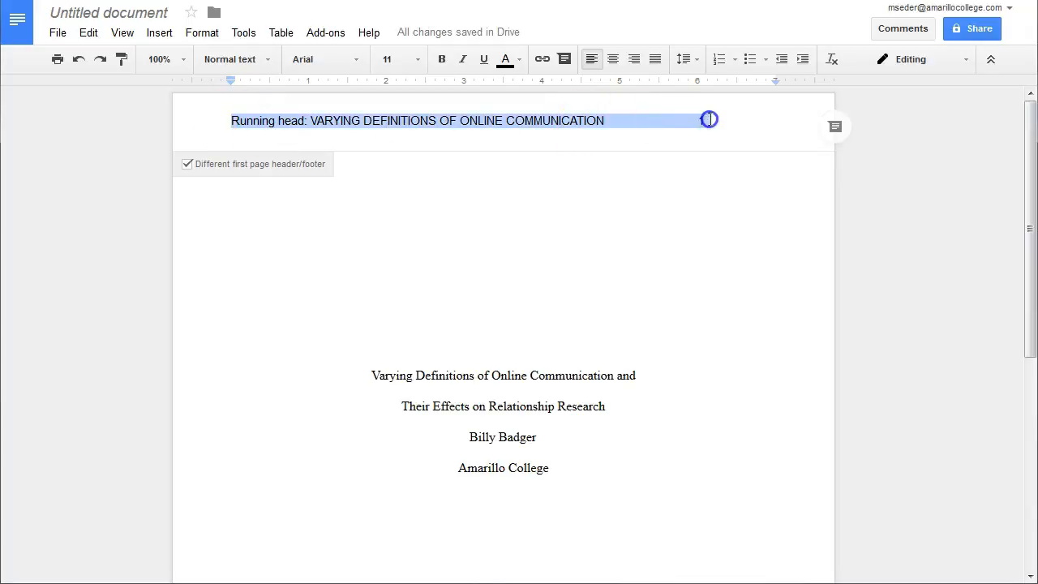
{"action": "left_click", "coordinate": [306, 85]}
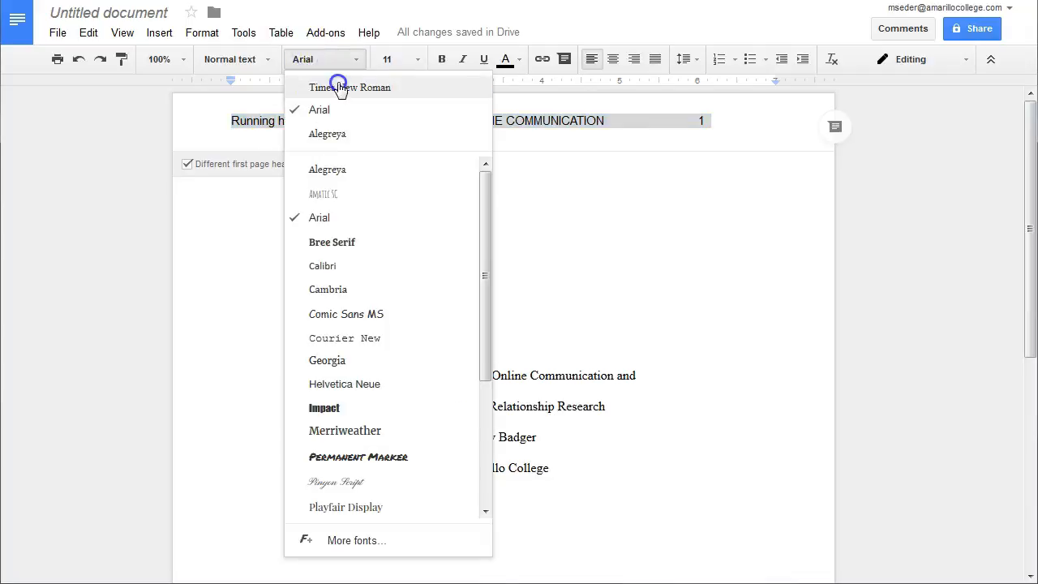
{"action": "left_click", "coordinate": [395, 58]}
{"action": "left_click", "coordinate": [408, 177]}
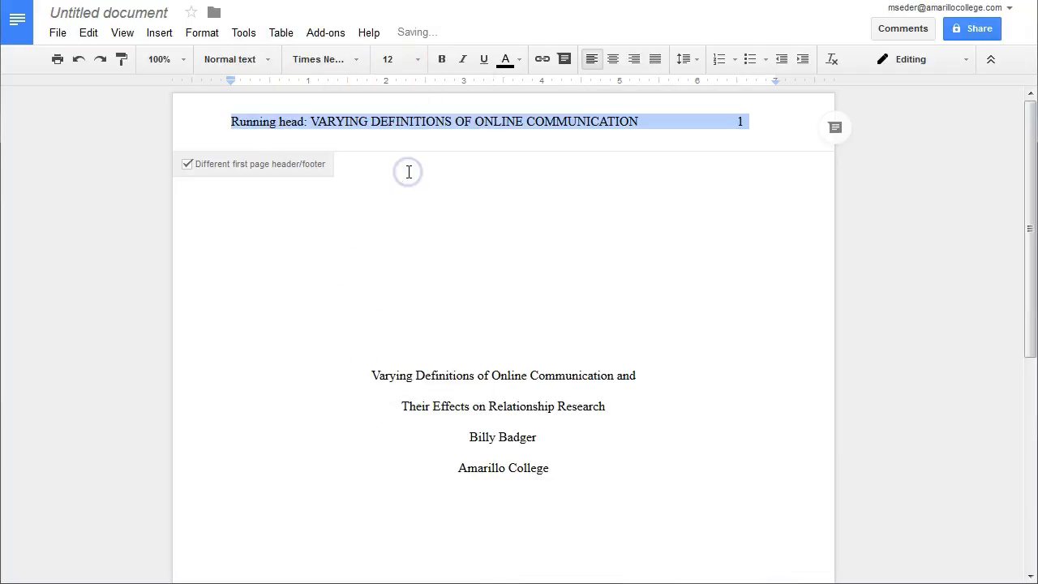
{"action": "left_click", "coordinate": [363, 345]}
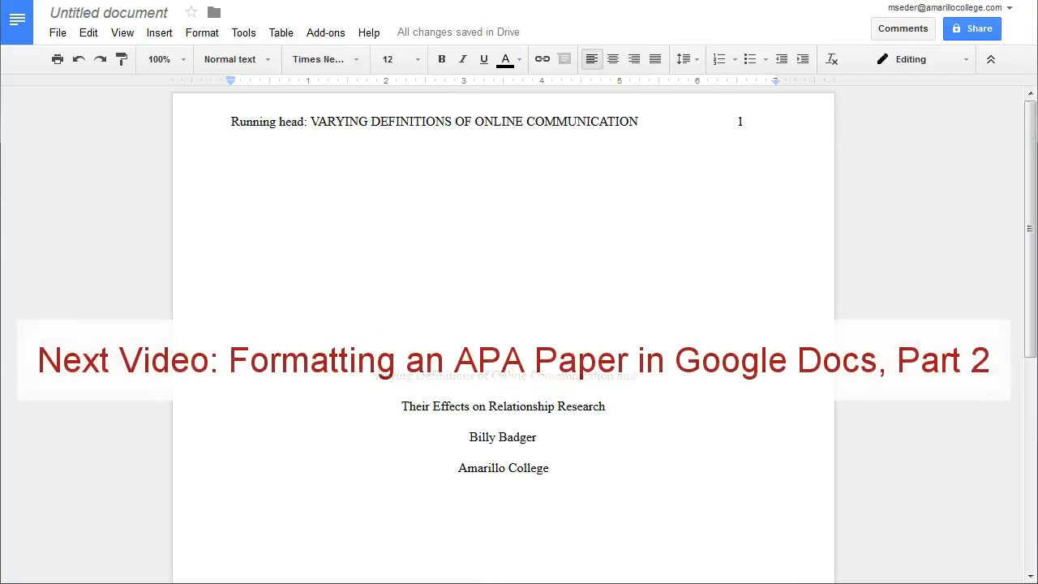